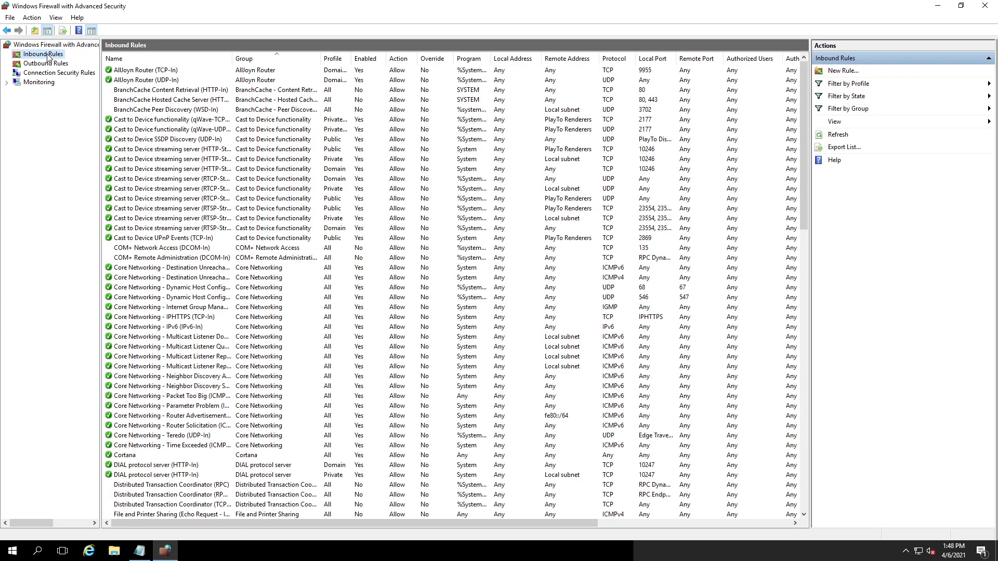
# - Start a new inbound rule of type Port for TCP with the specific local port 45931
pyautogui.rightClick(48, 57)
pyautogui.click(68, 59)
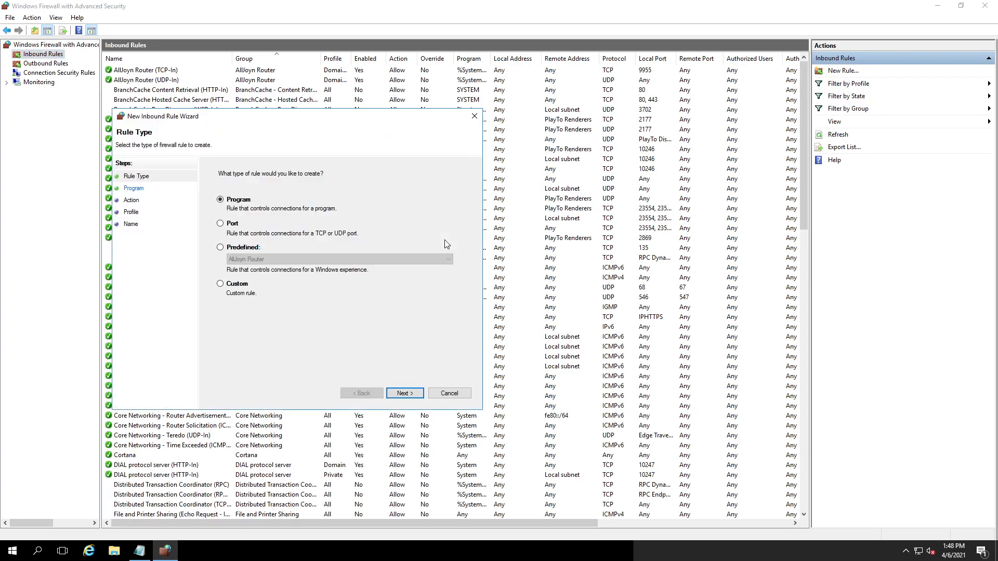
pyautogui.click(233, 225)
pyautogui.click(400, 393)
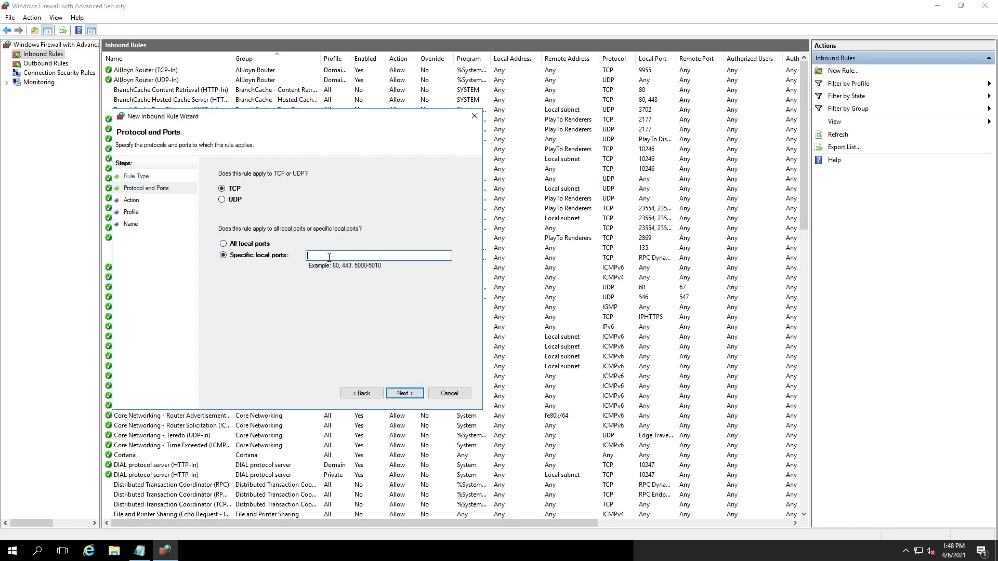
pyautogui.write('45931')
pyautogui.click(405, 394)
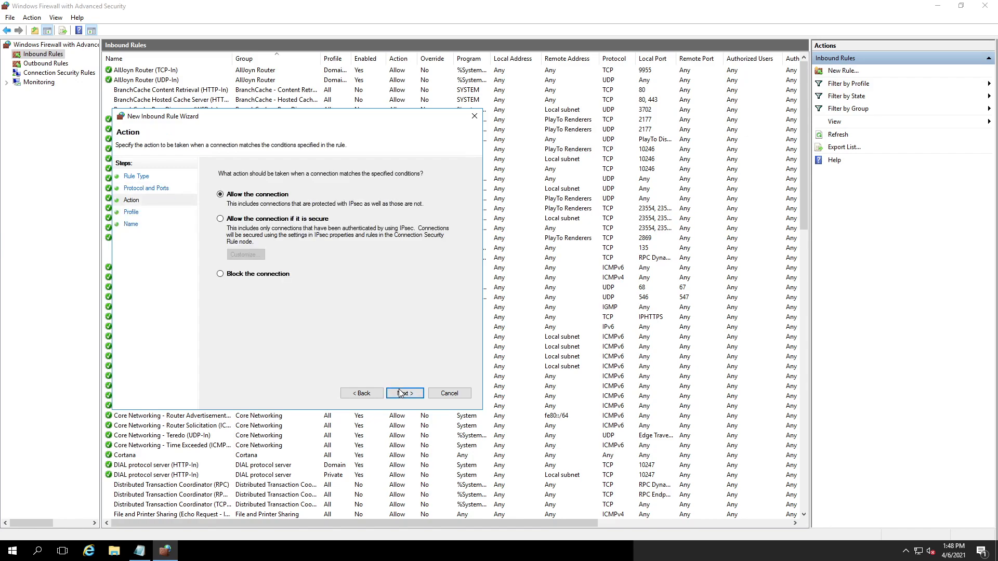
# - Allow the connection for the Domain, Private and Public profiles, and create the rule with the name RDP-Block
pyautogui.click(403, 397)
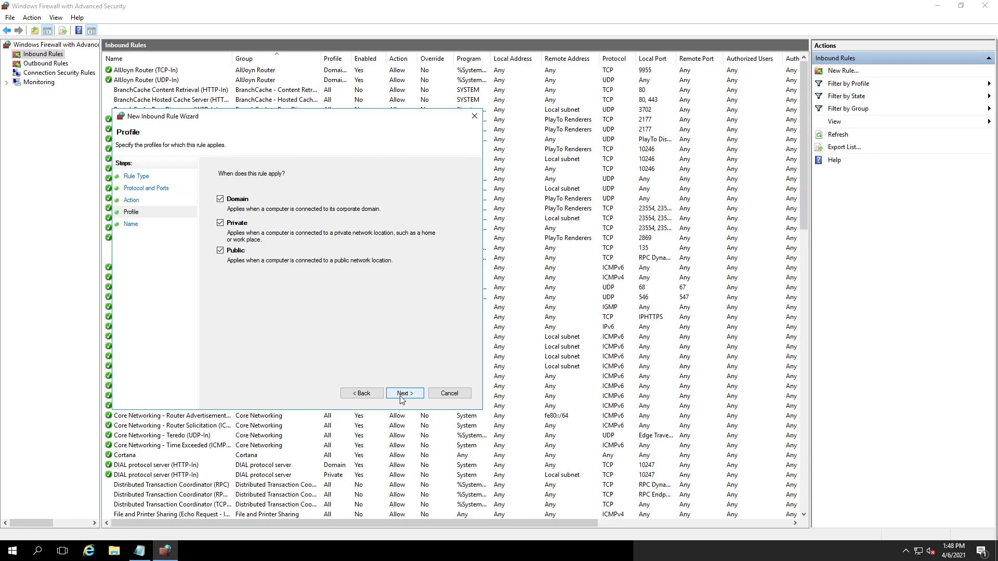
pyautogui.click(401, 395)
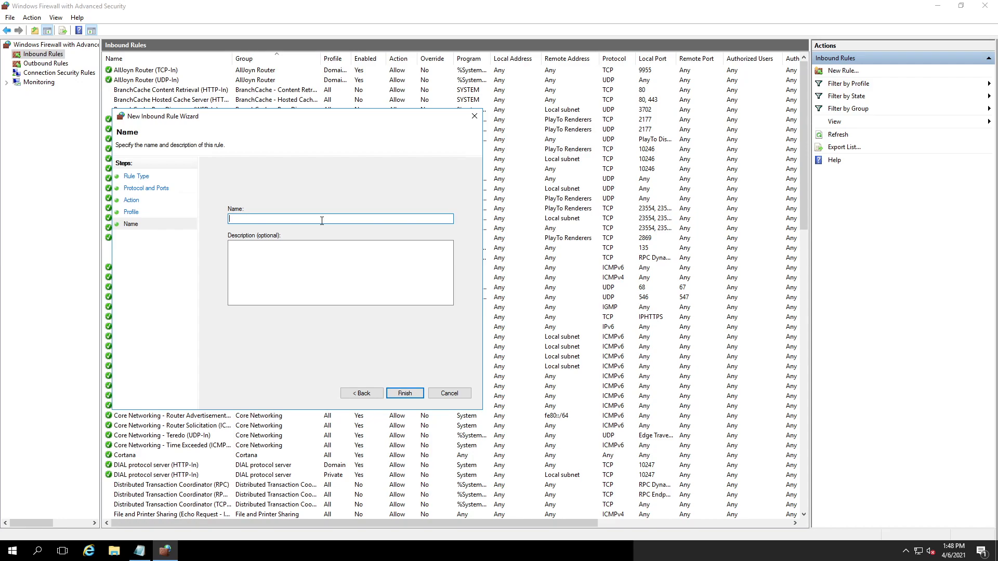
pyautogui.write('DP-Block')
pyautogui.click(406, 394)
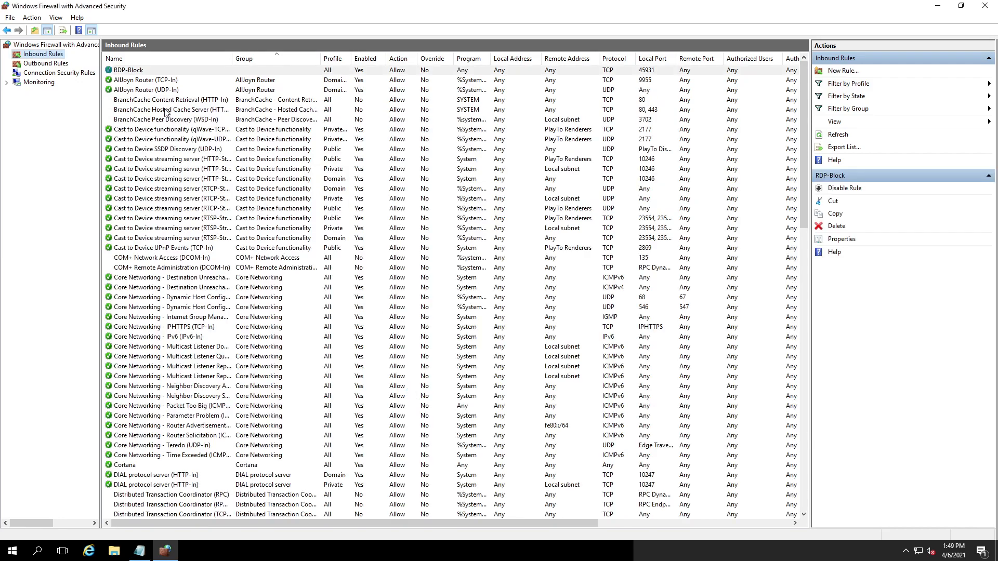
# - In the RDP-Block rule's properties, limit the scope's remote IP addresses to a specific list
pyautogui.click(139, 72)
pyautogui.rightClick(139, 72)
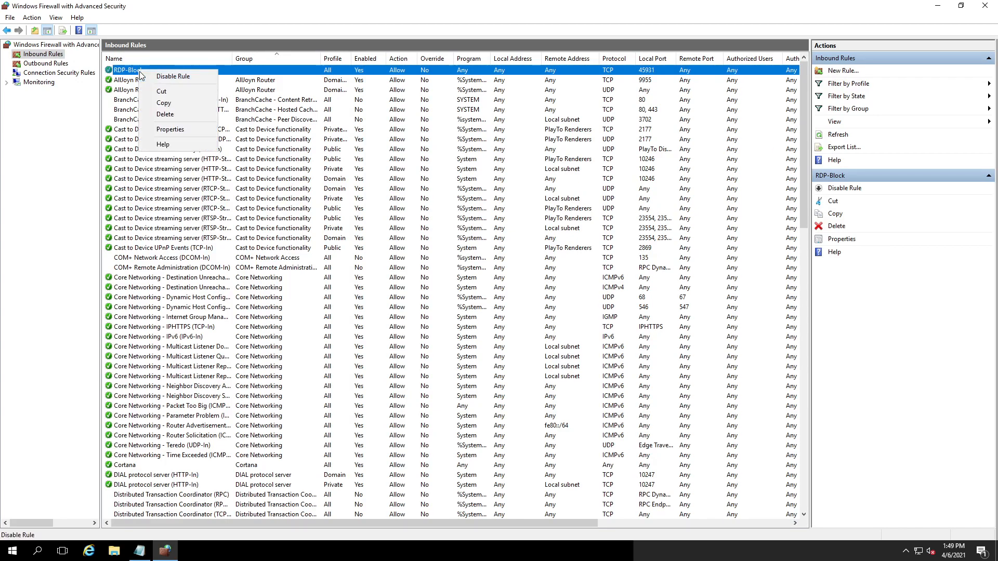
pyautogui.click(170, 128)
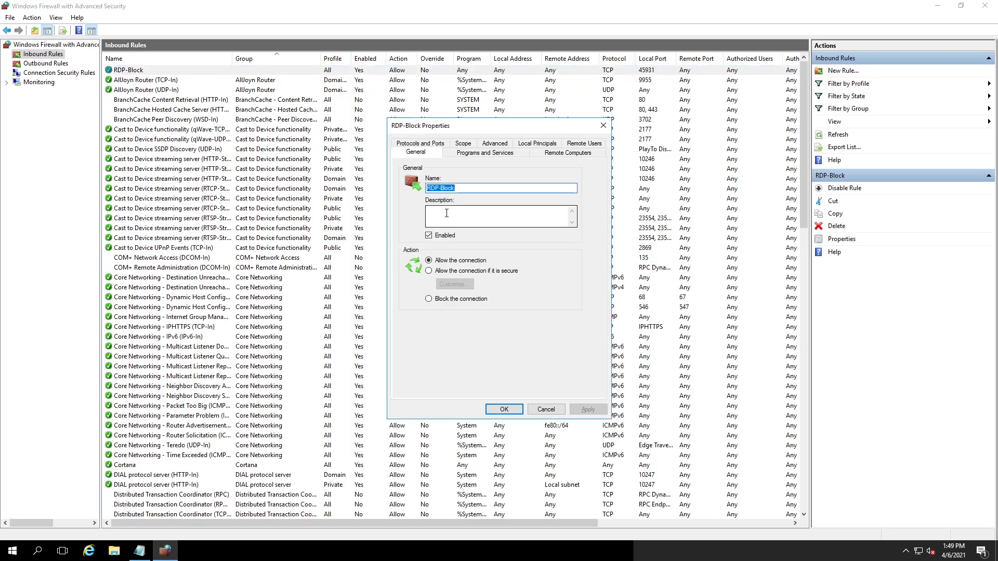
pyautogui.click(464, 144)
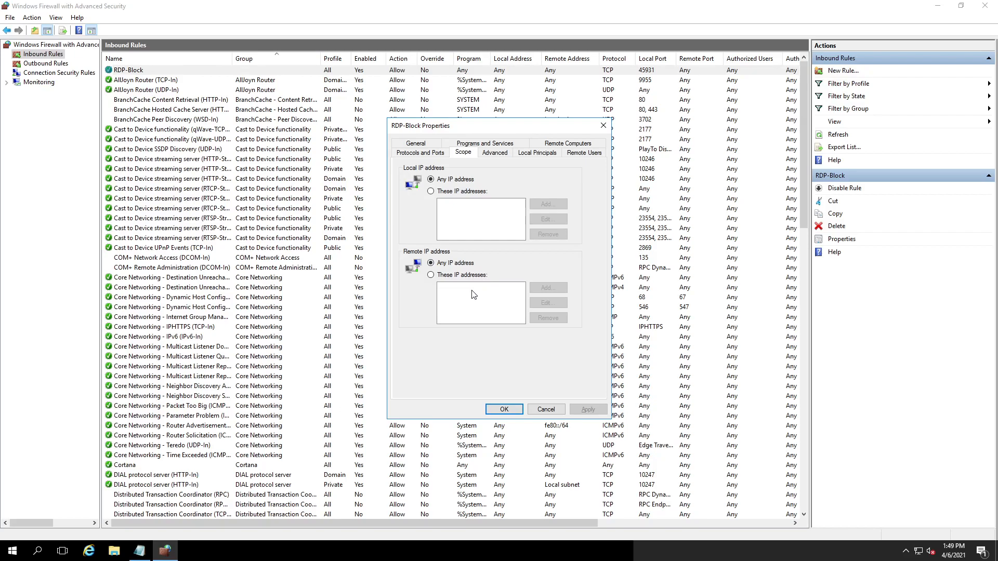
pyautogui.click(461, 275)
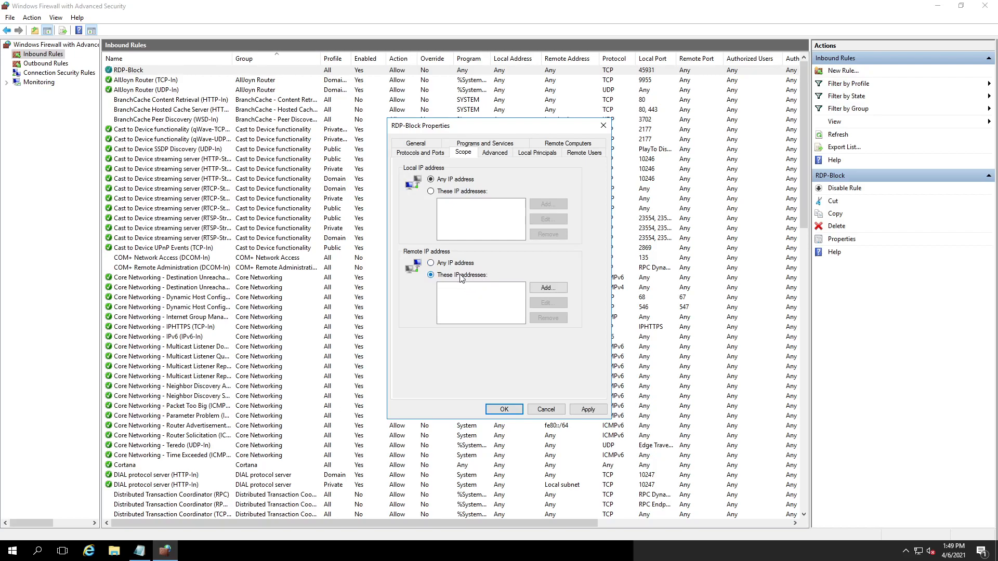
# - Add the IP address range 0.0.0.0 to 1.2.3.3 to the RDP-Block rule's remote addresses
pyautogui.click(548, 288)
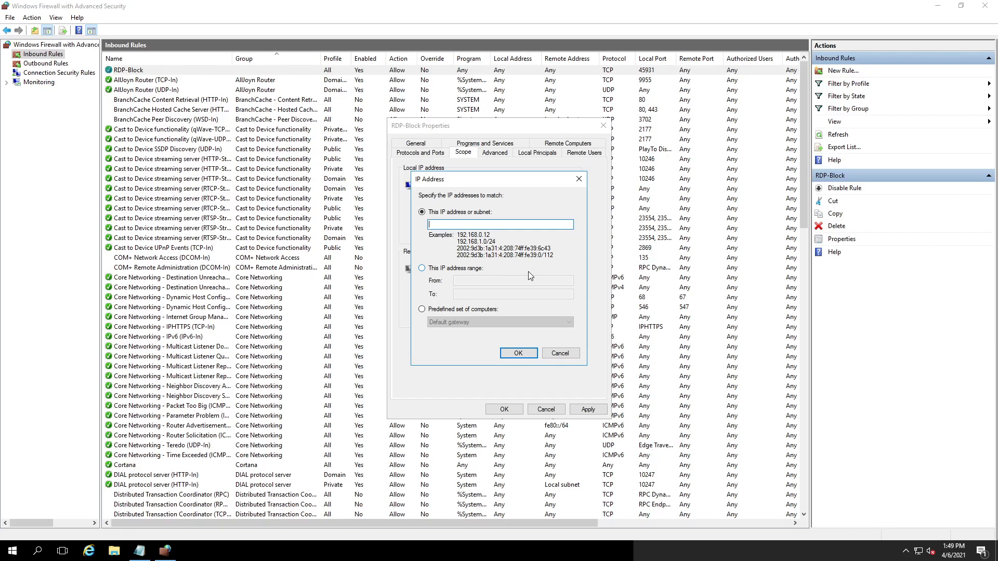
pyautogui.click(470, 269)
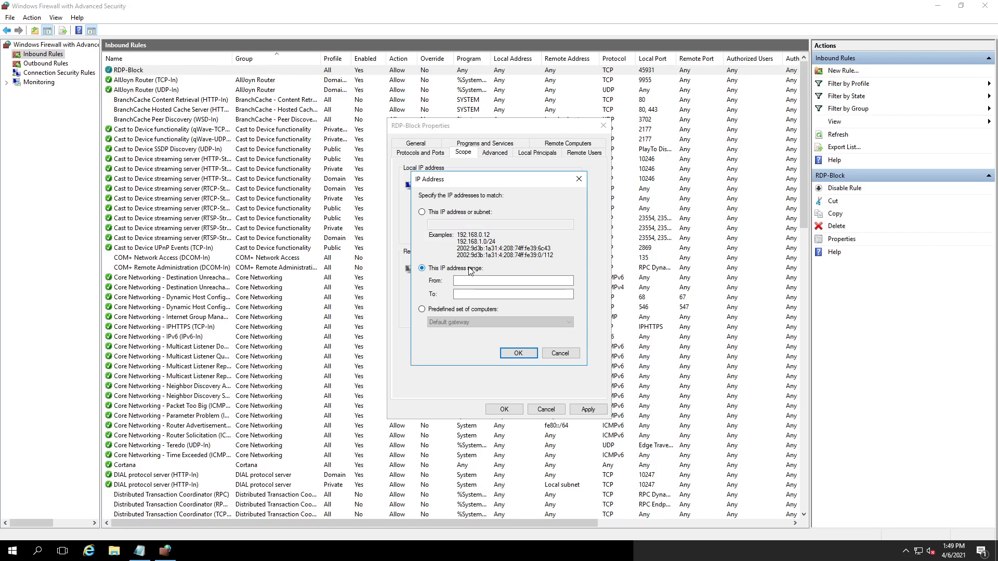
pyautogui.click(473, 280)
pyautogui.write('0.0.0.0')
pyautogui.press('Tab')
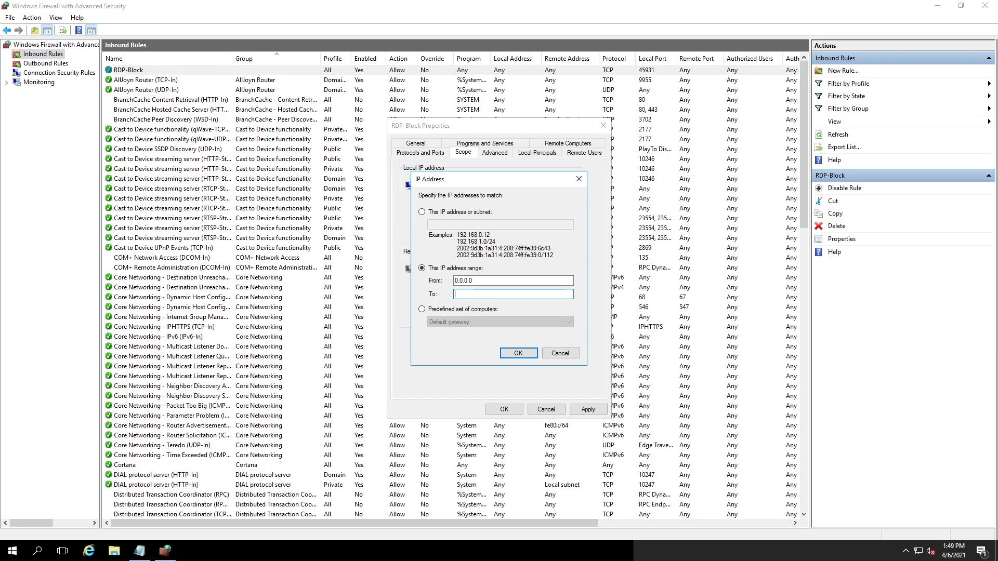
pyautogui.write('1.2.3.3')
pyautogui.click(514, 354)
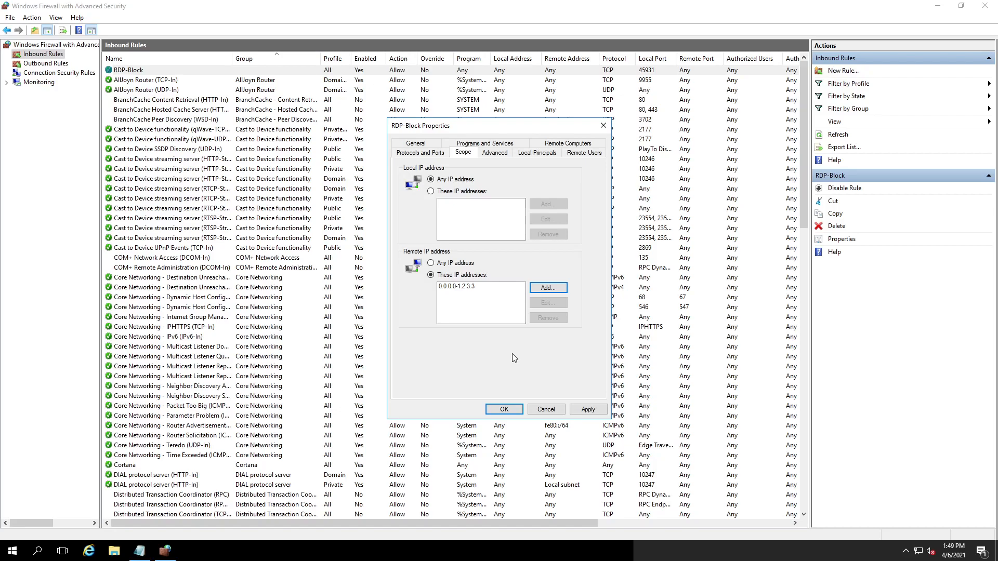
# - Add the remote IP address range 1.2.3.5 to 255.255.255.255 and save the RDP-Block rule's properties
pyautogui.click(544, 289)
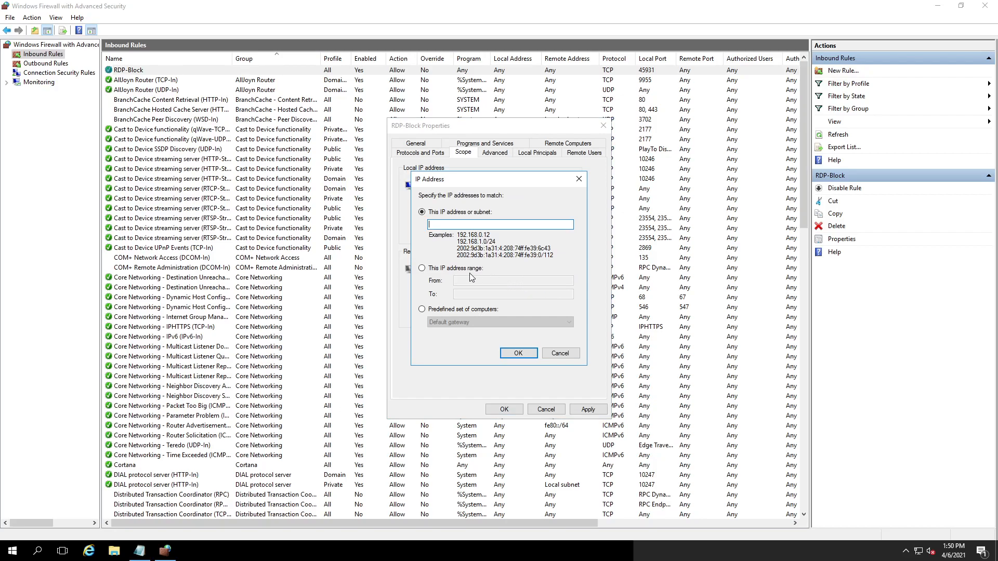
pyautogui.click(460, 269)
pyautogui.click(507, 280)
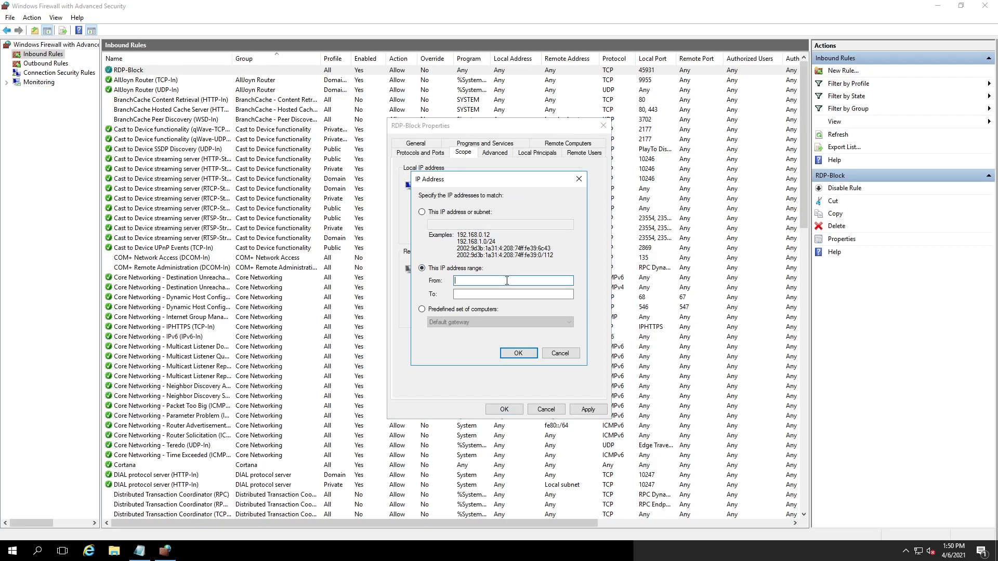
pyautogui.write('1.2.3.5')
pyautogui.press('Tab')
pyautogui.write('255.255.255.255')
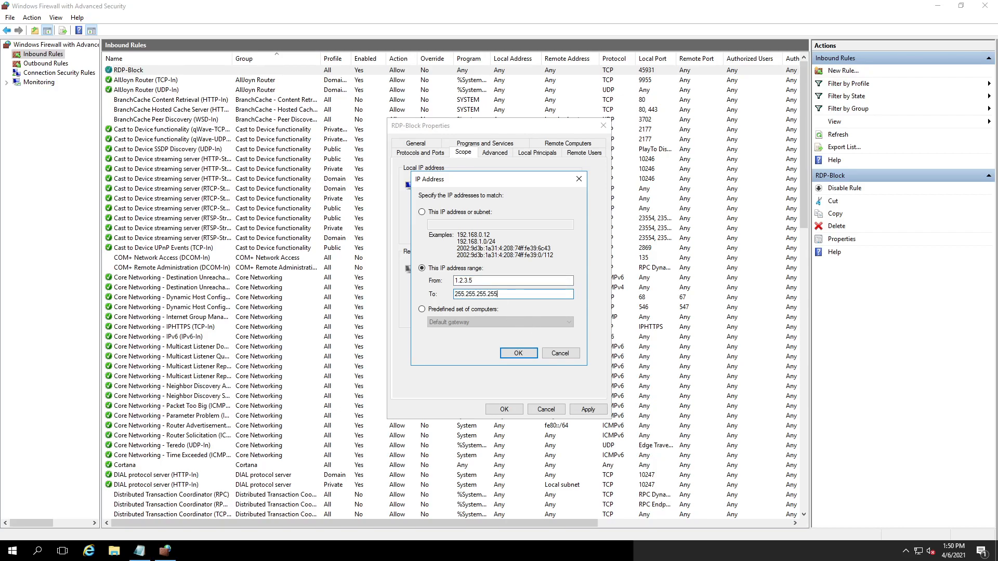
pyautogui.click(514, 353)
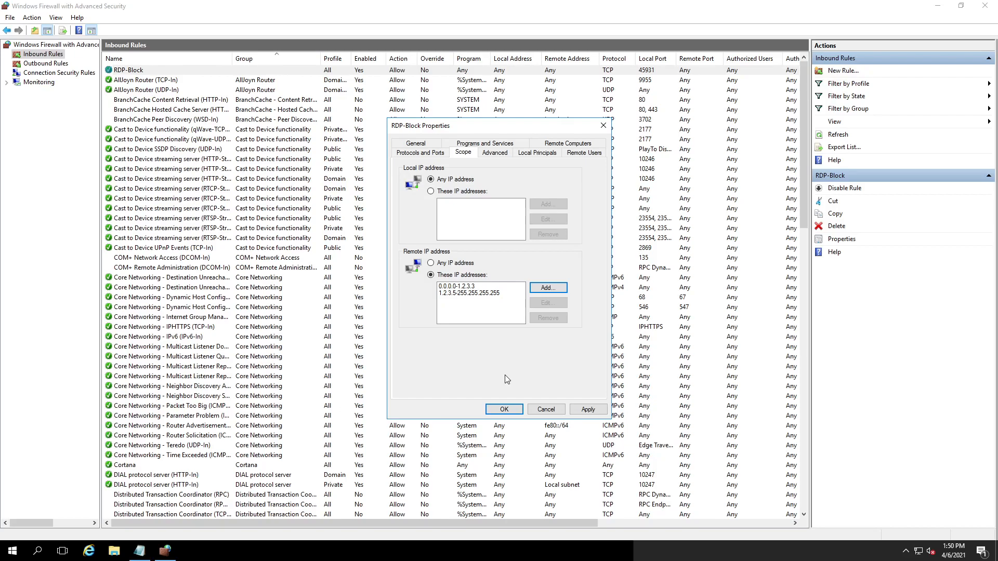
pyautogui.click(504, 409)
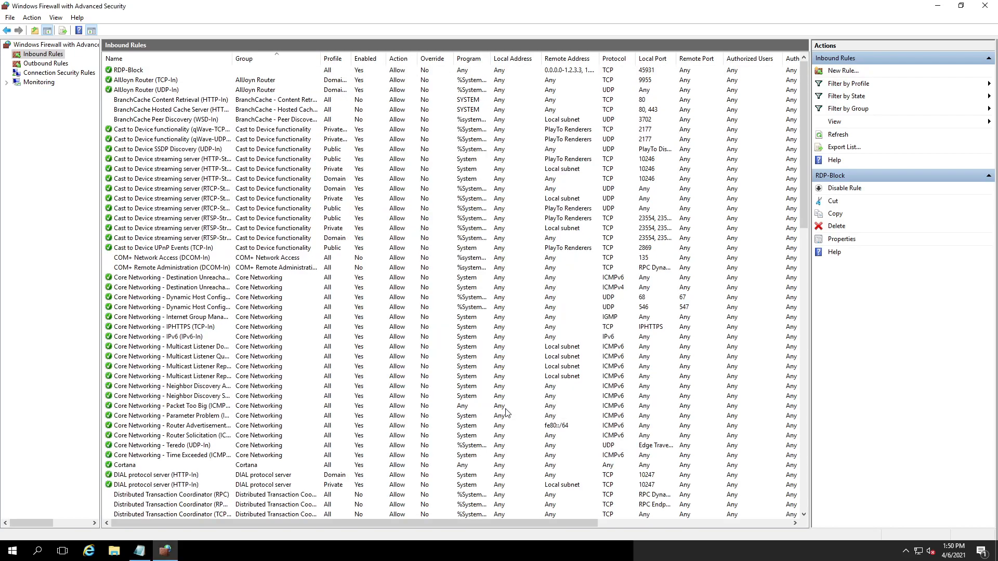
pyautogui.click(153, 111)
pyautogui.click(143, 80)
pyautogui.click(140, 70)
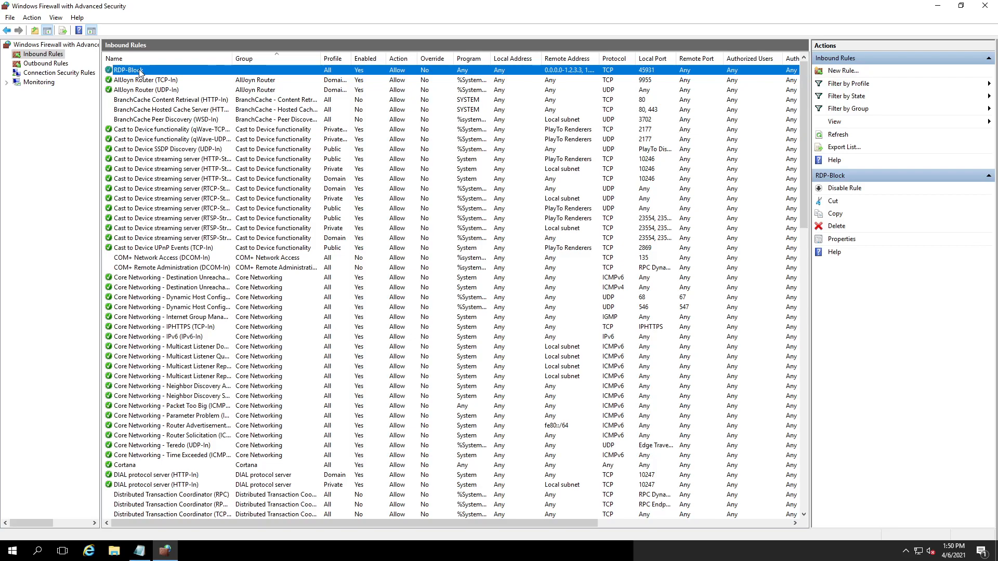
# - Start a second inbound rule of type Port for TCP with the specific local port 45931
pyautogui.rightClick(42, 56)
pyautogui.click(57, 61)
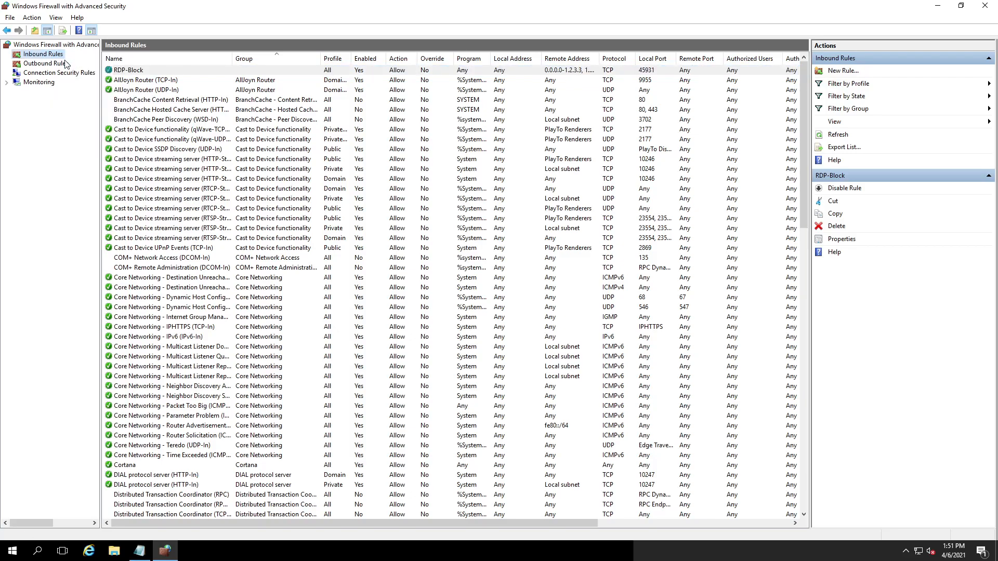
pyautogui.click(177, 170)
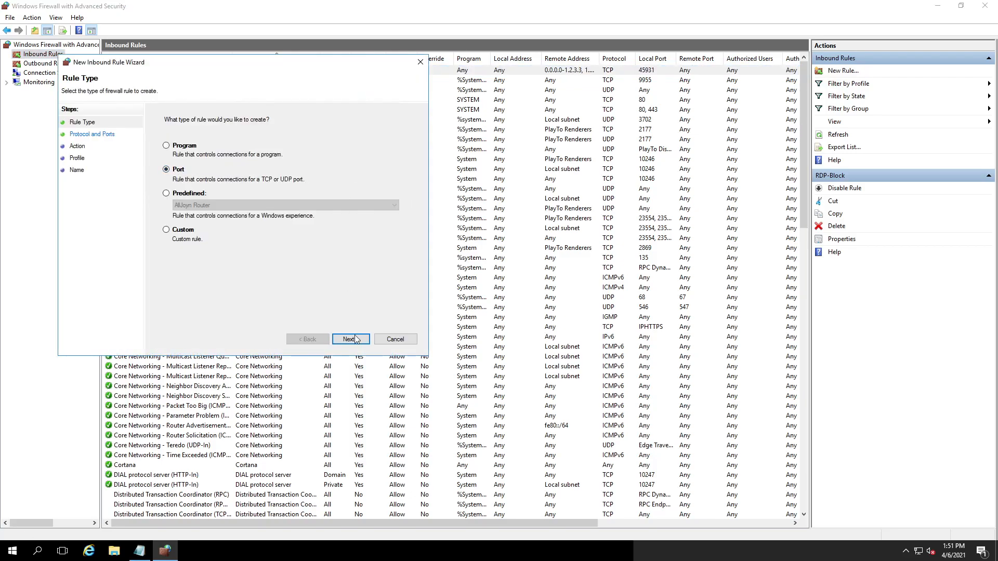
pyautogui.click(356, 338)
pyautogui.write('45931')
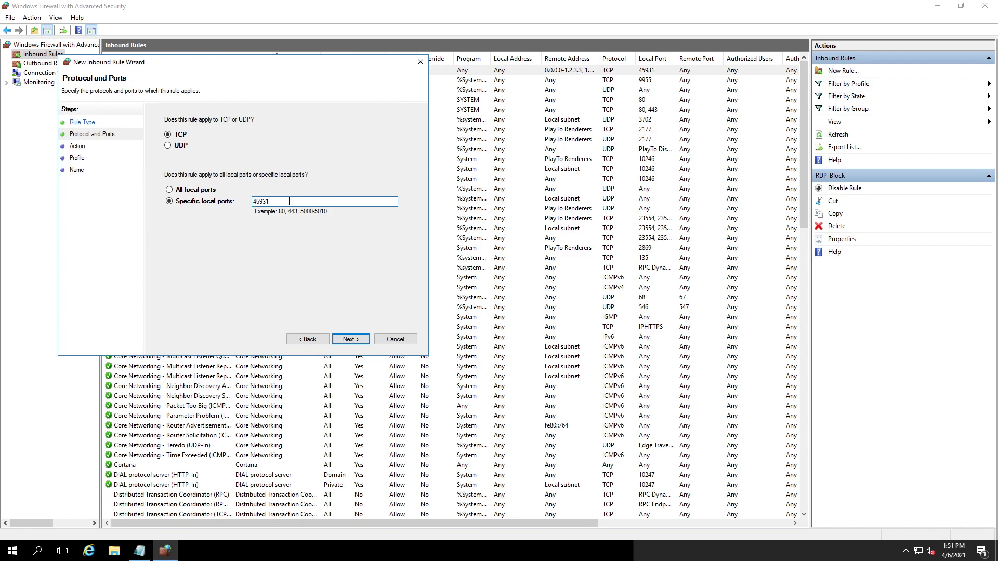
pyautogui.click(346, 339)
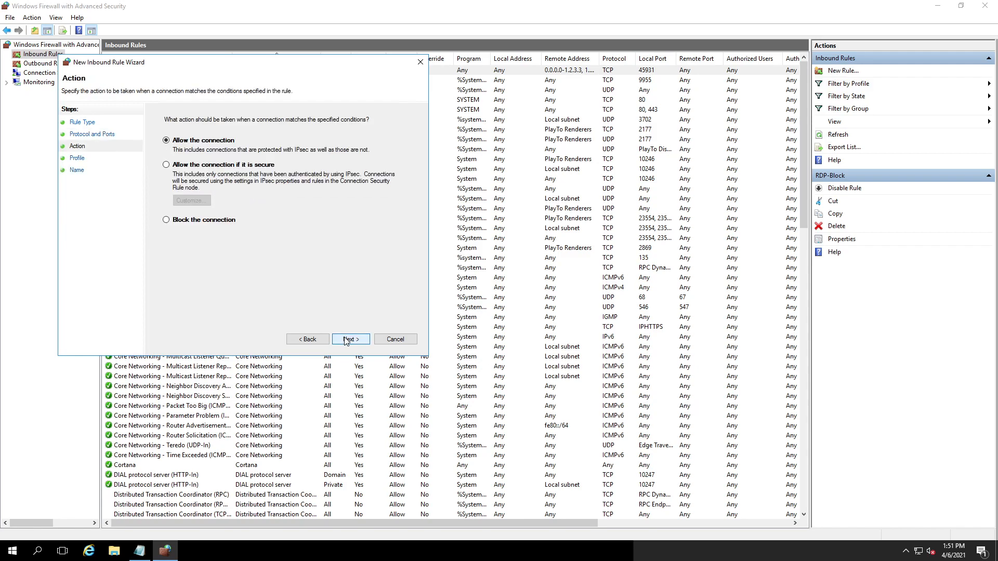
# - Allow the connection for the Domain, Private and Public profiles, and create the rule with the name RDP-Allow
pyautogui.click(346, 339)
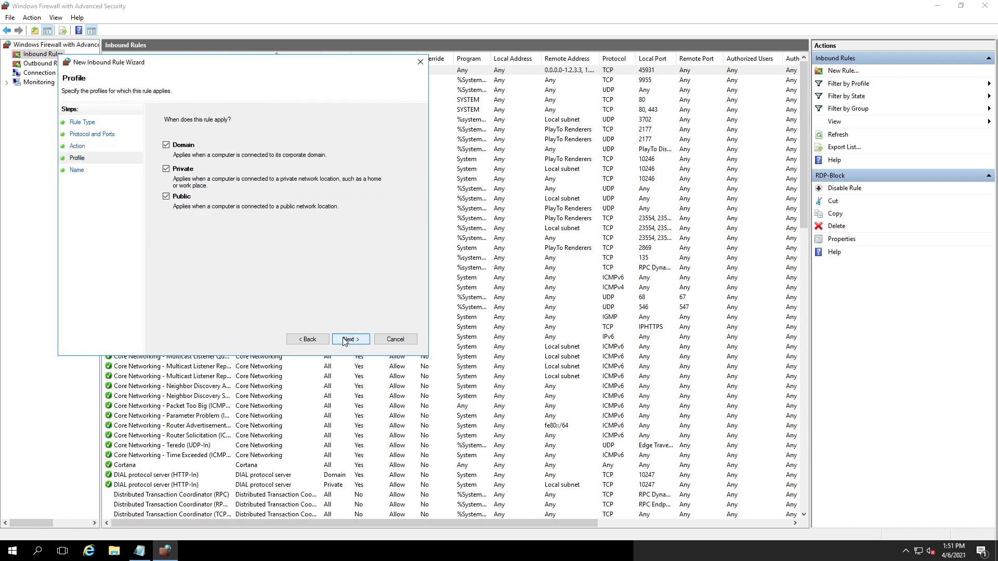
pyautogui.click(345, 339)
pyautogui.write('RDP-Allow')
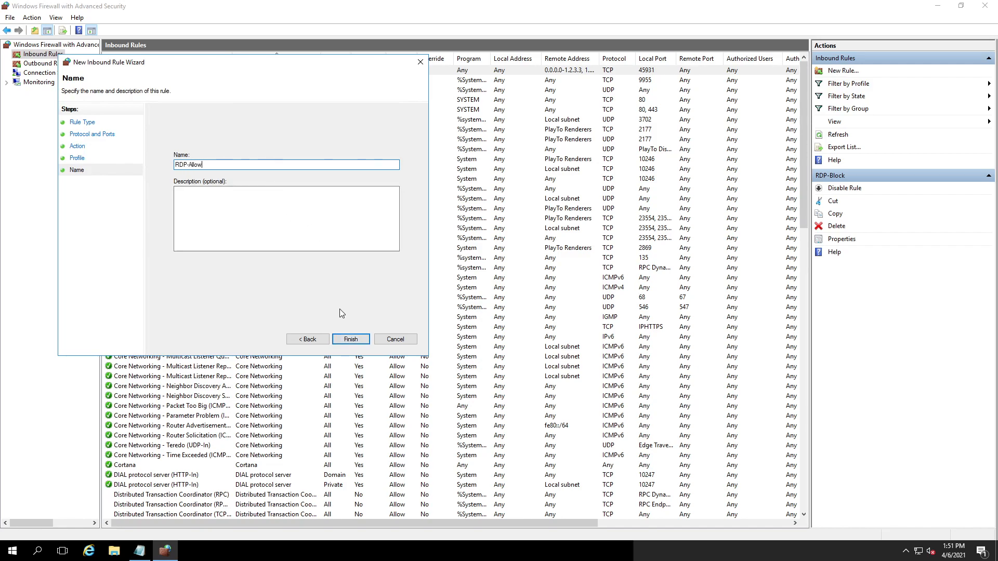
pyautogui.click(350, 339)
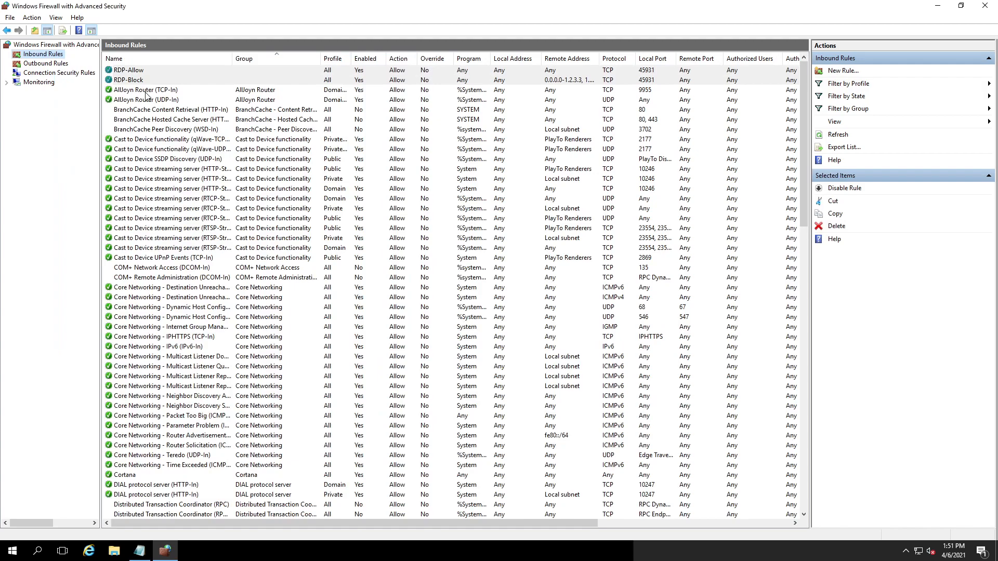
# - Restrict the RDP-Allow rule's remote scope to the IP address 1.2.3.4 and save its properties
pyautogui.click(139, 72)
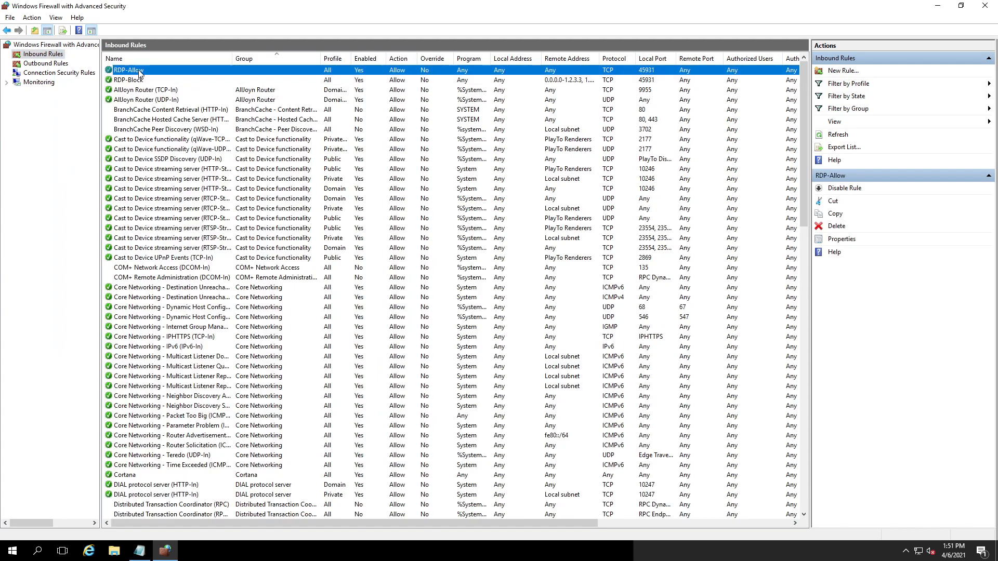
pyautogui.rightClick(141, 73)
pyautogui.click(171, 130)
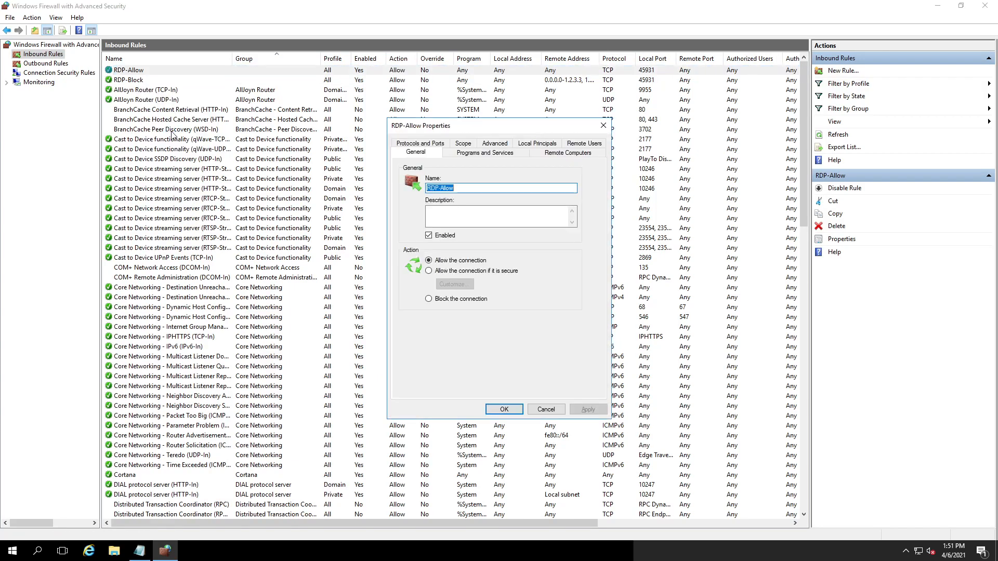
pyautogui.click(466, 144)
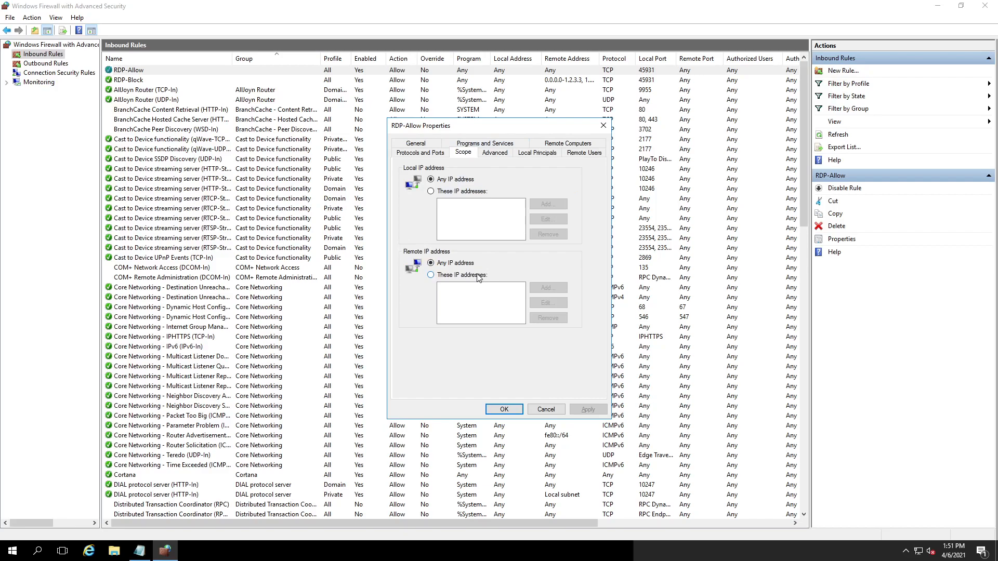
pyautogui.click(479, 277)
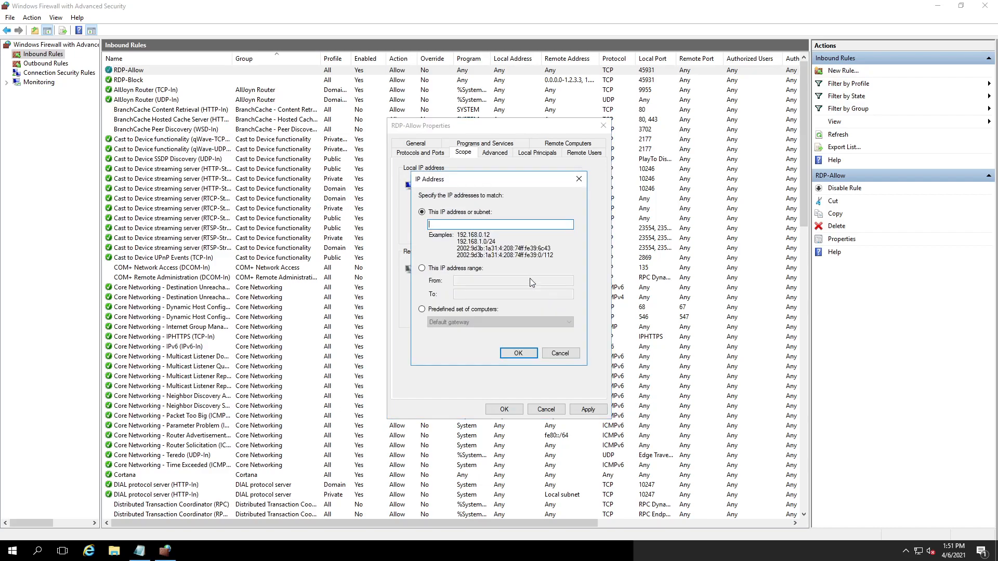
pyautogui.write('1.2.3.4')
pyautogui.click(518, 353)
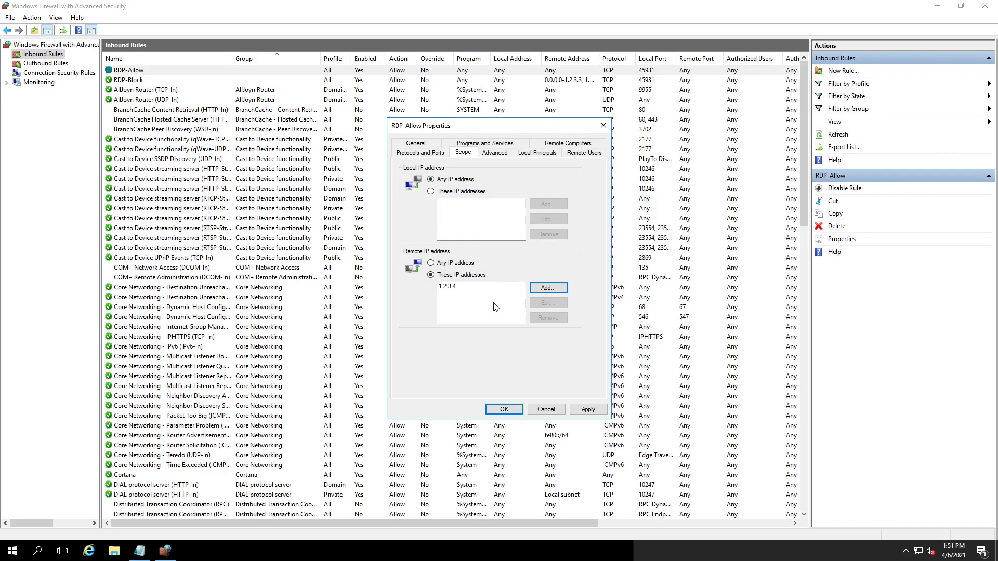
pyautogui.click(502, 410)
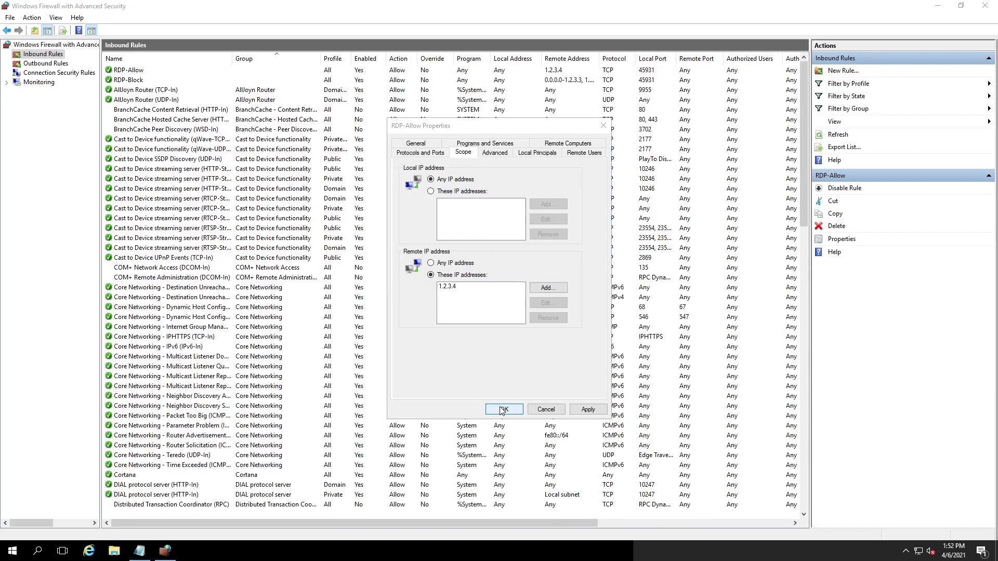
# - Try to change the RDP-Block rule's action to Block the connection in its properties
pyautogui.click(134, 82)
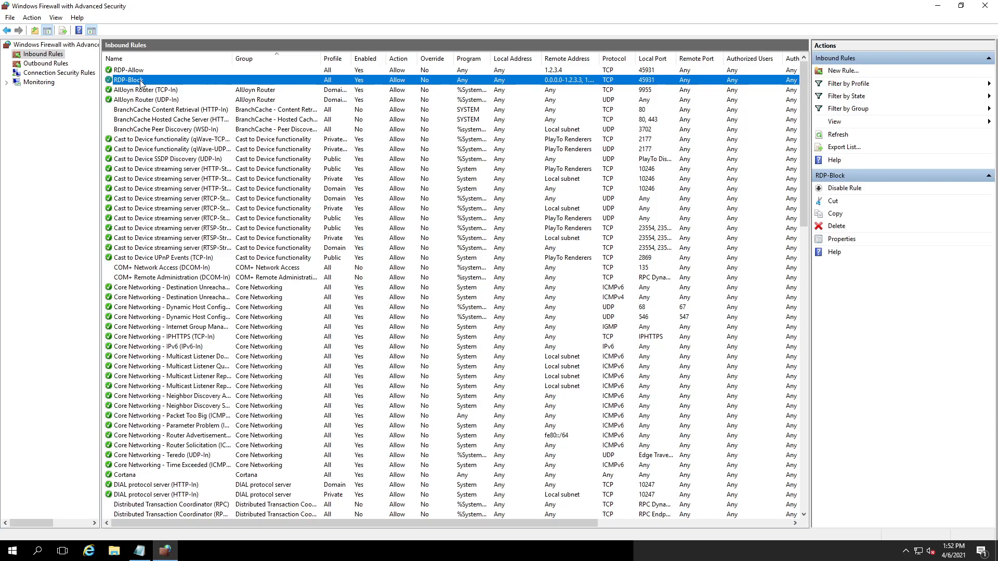
pyautogui.rightClick(141, 82)
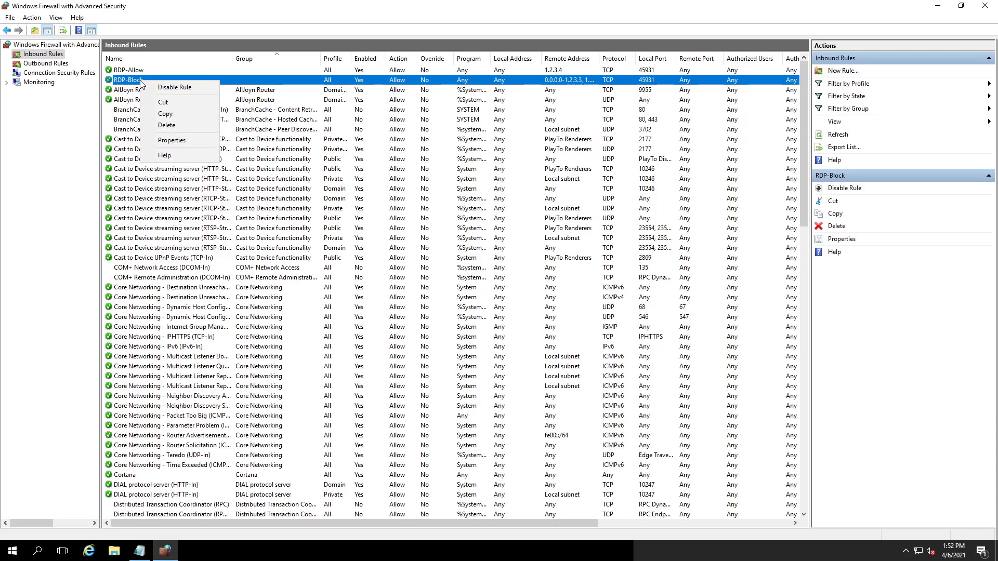
pyautogui.click(169, 140)
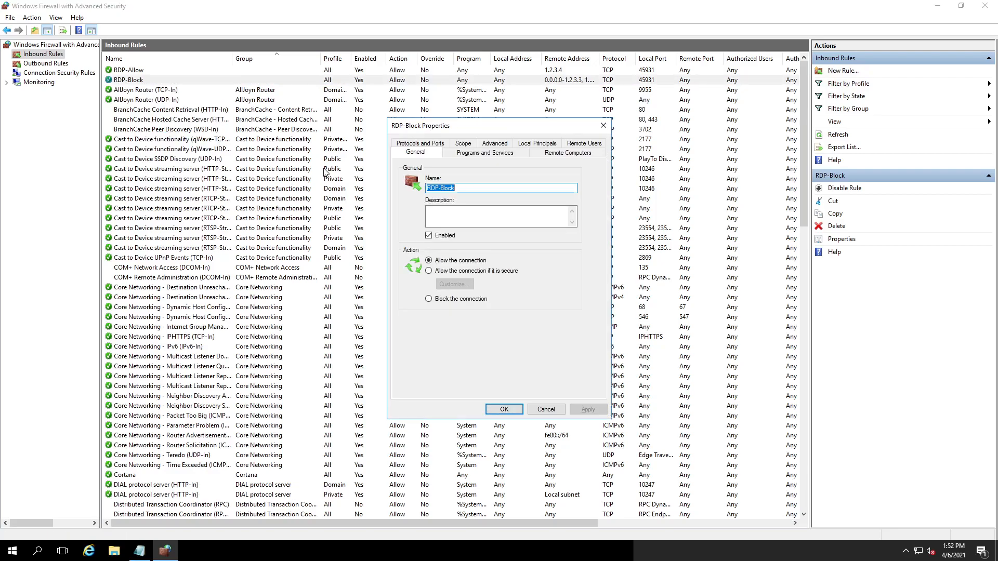
pyautogui.click(445, 299)
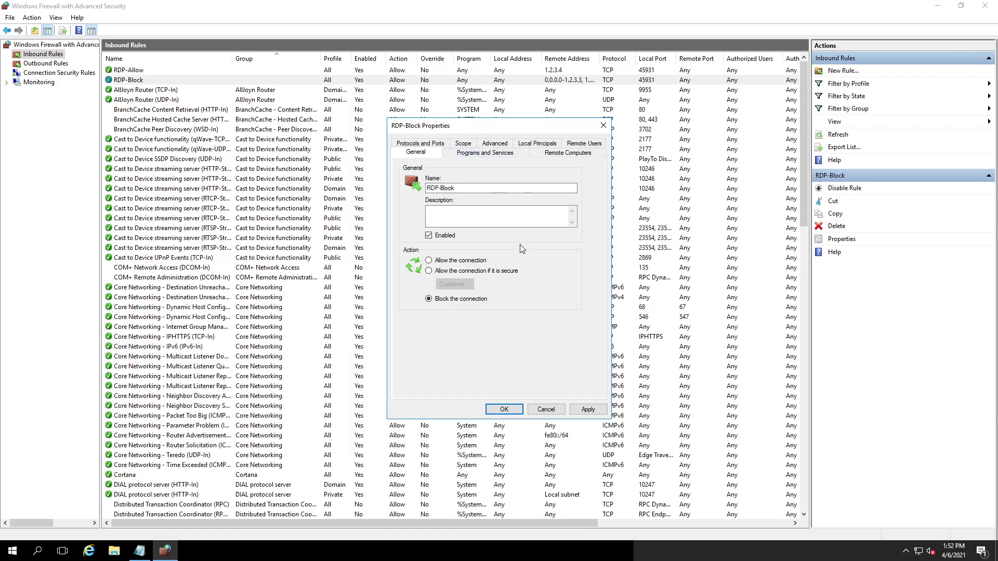
# - Review the RDP-Block rule's action and both remote IP address ranges in its scope, and close the properties without saving
pyautogui.click(463, 144)
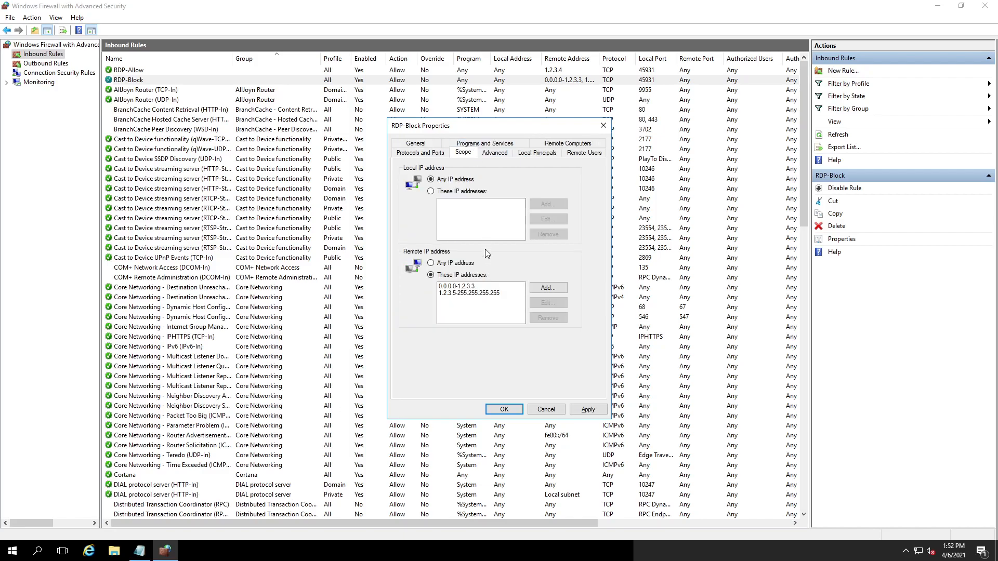
pyautogui.click(478, 287)
pyautogui.click(416, 144)
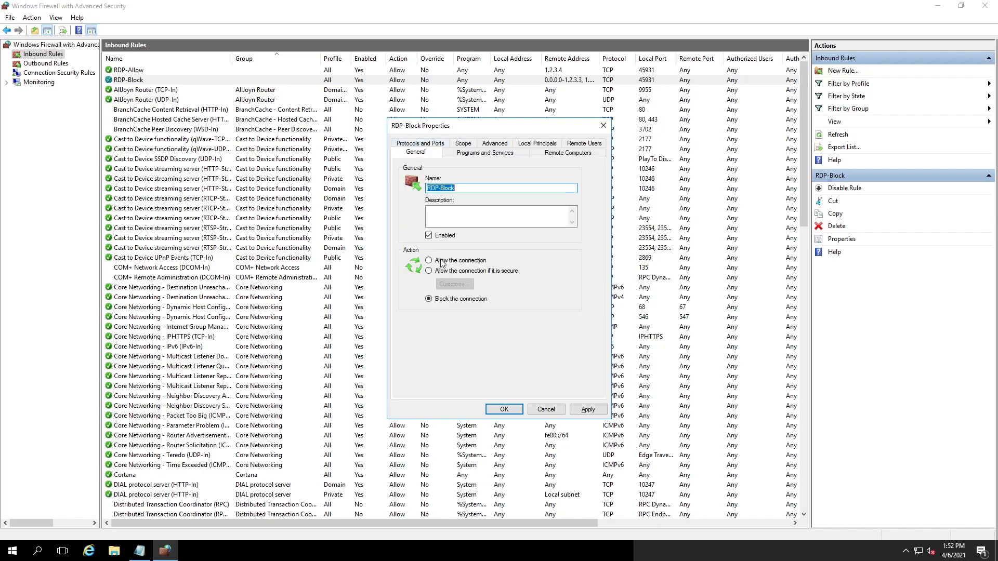
pyautogui.click(464, 144)
pyautogui.click(464, 294)
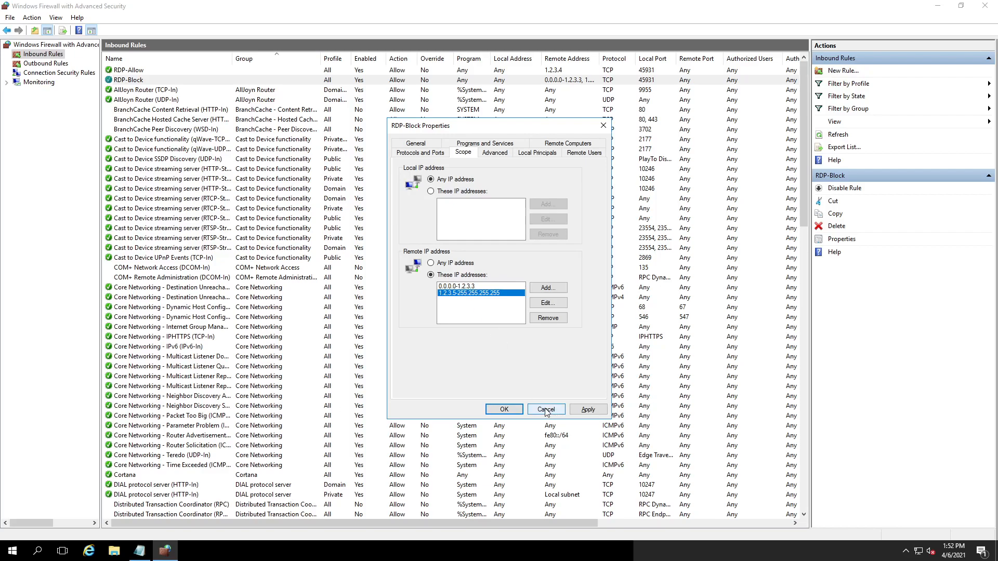
pyautogui.click(464, 287)
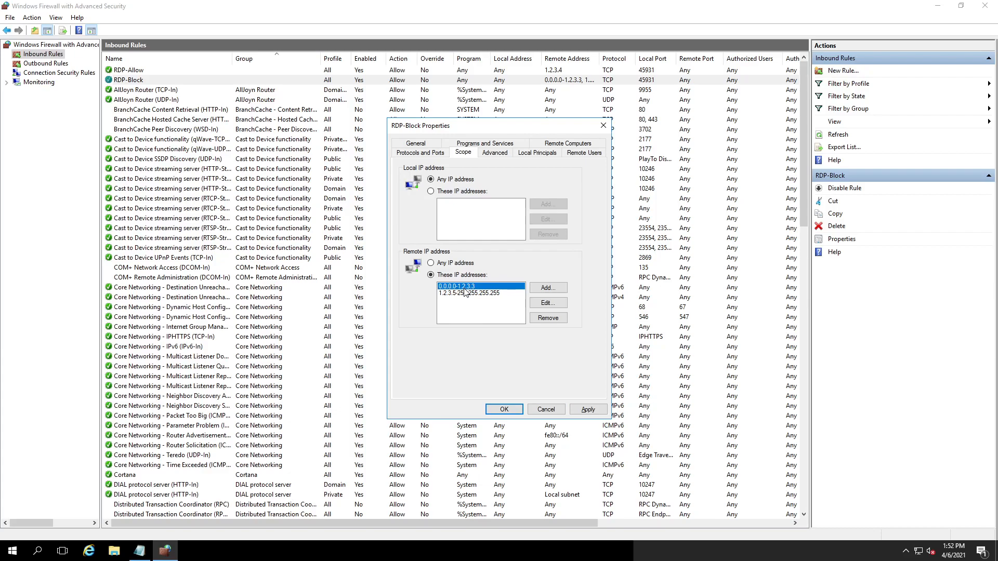
pyautogui.click(546, 410)
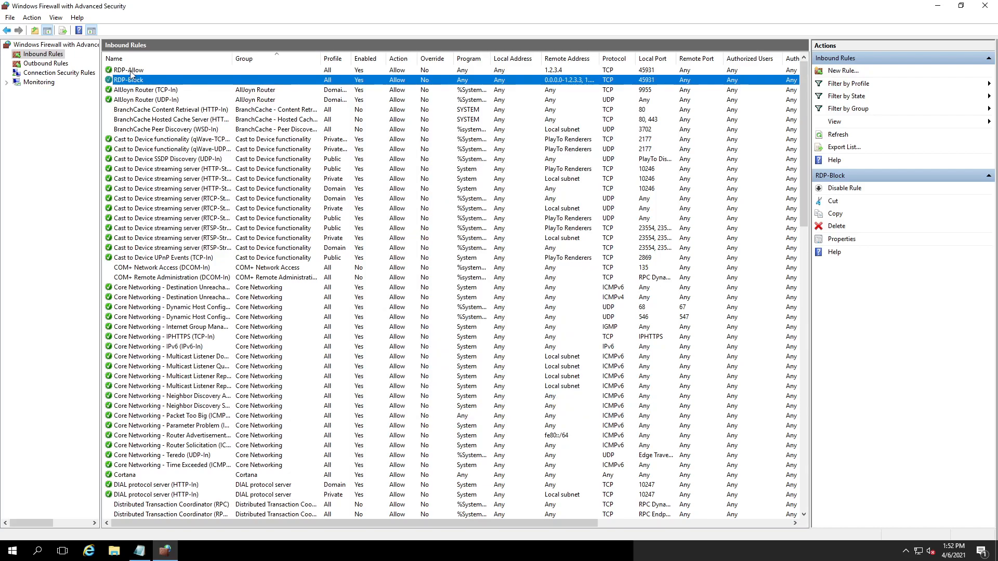
# - Examine the RDP-Allow rule's general settings and remote IP address scope, and close its properties without saving
pyautogui.doubleClick(134, 70)
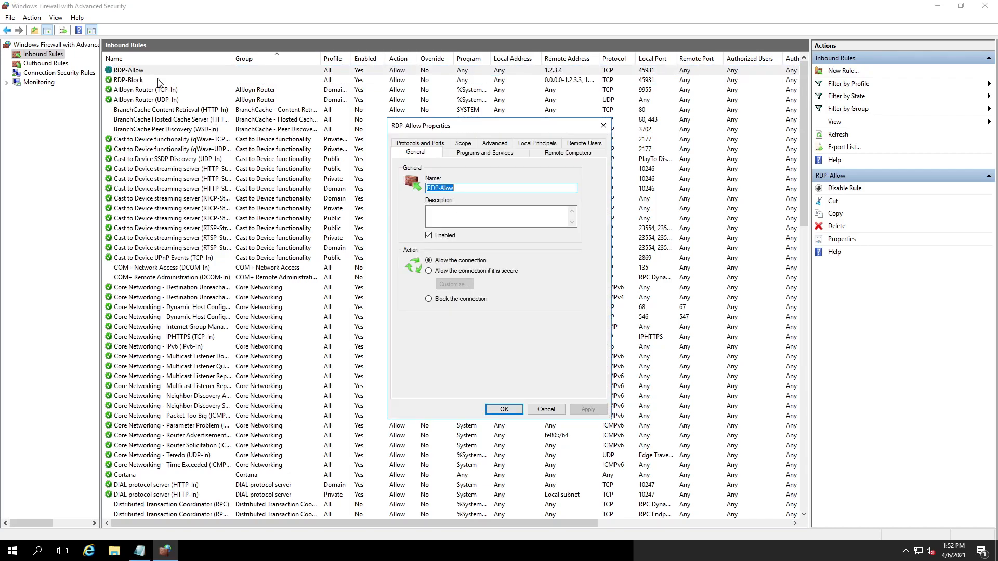
pyautogui.click(468, 154)
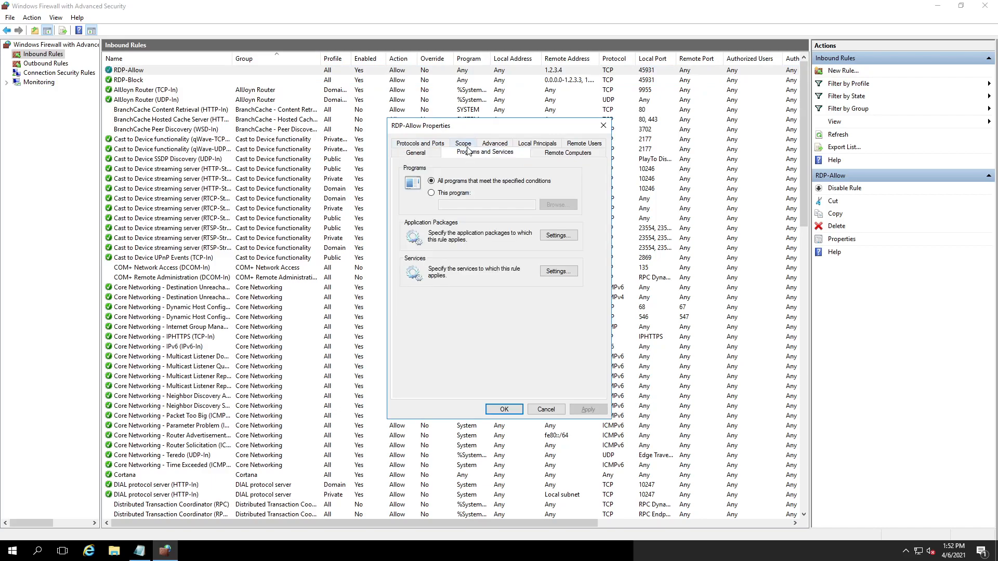
pyautogui.click(463, 144)
pyautogui.click(455, 287)
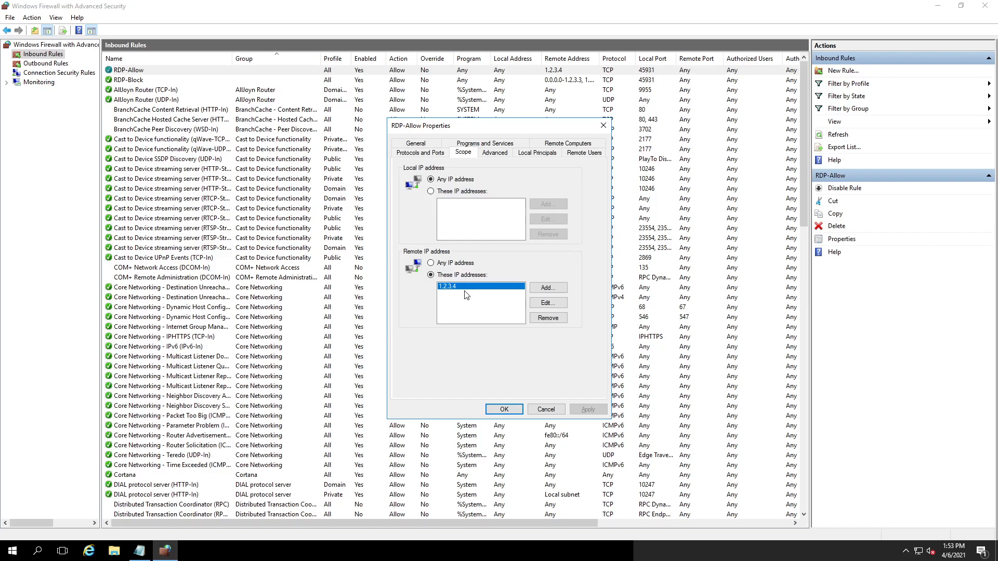
pyautogui.click(546, 410)
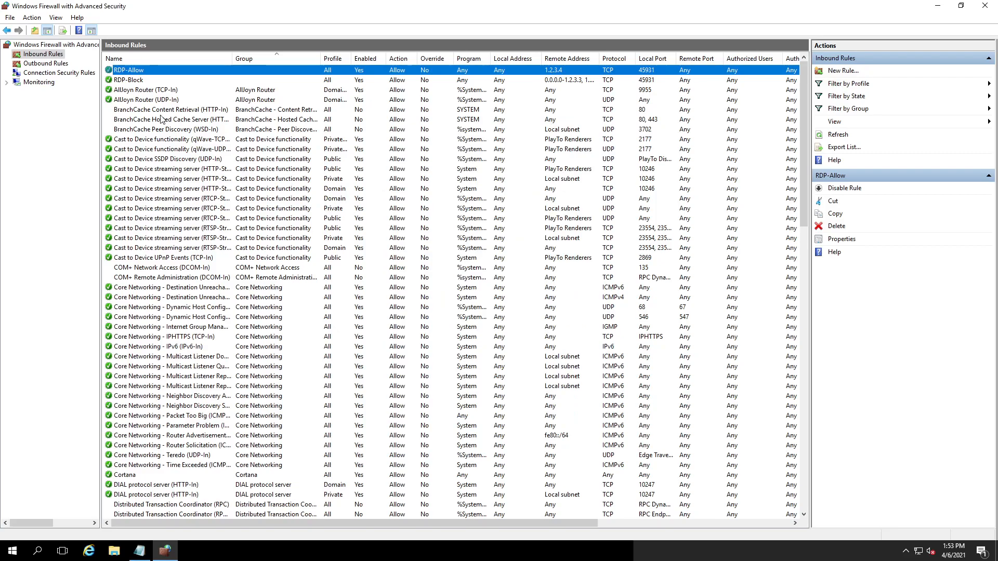
# - Review the firewall state options for the Domain, Private and Public profiles in the Windows Firewall properties, and close them without saving
pyautogui.click(58, 47)
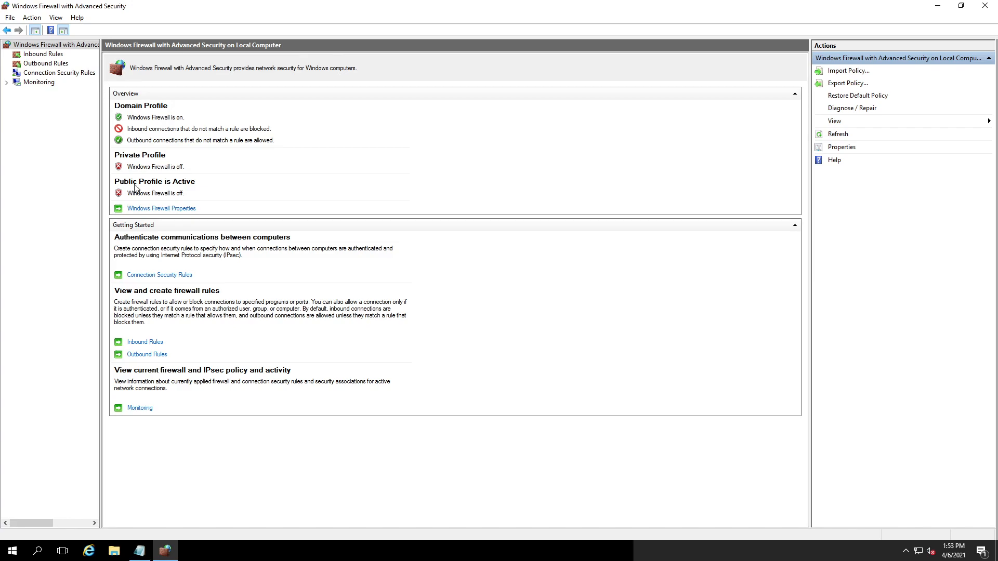
pyautogui.click(160, 209)
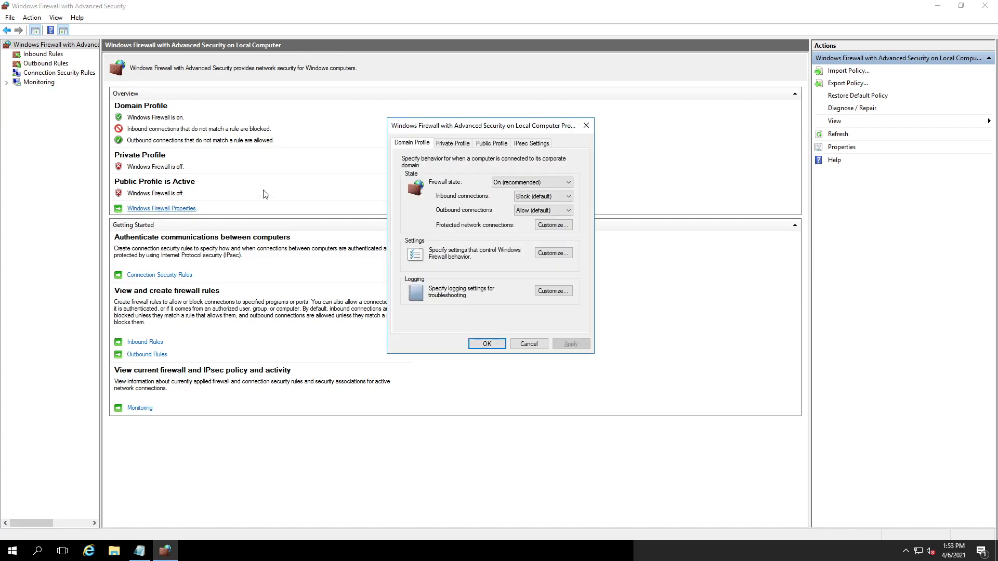
pyautogui.click(449, 145)
pyautogui.click(485, 146)
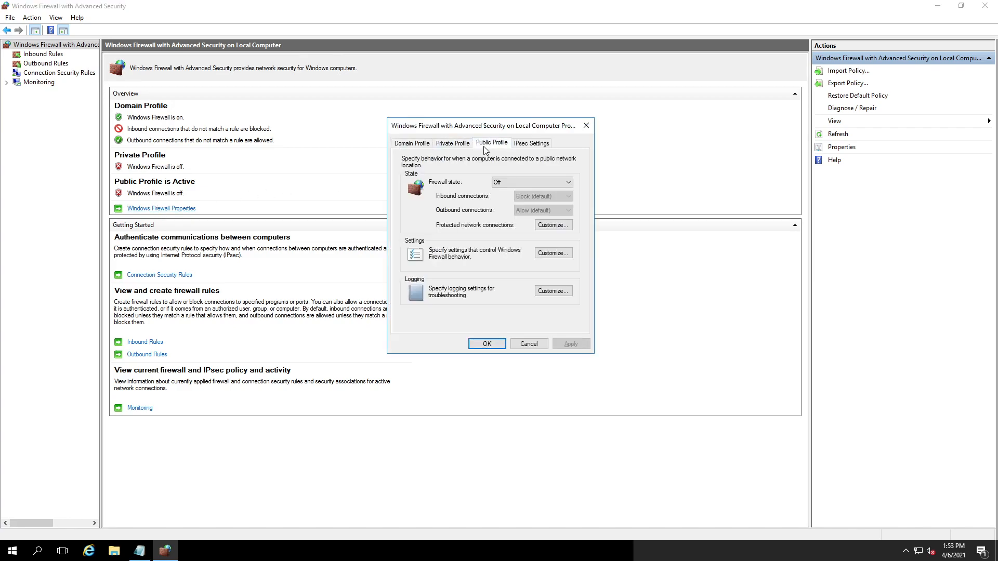
pyautogui.click(507, 184)
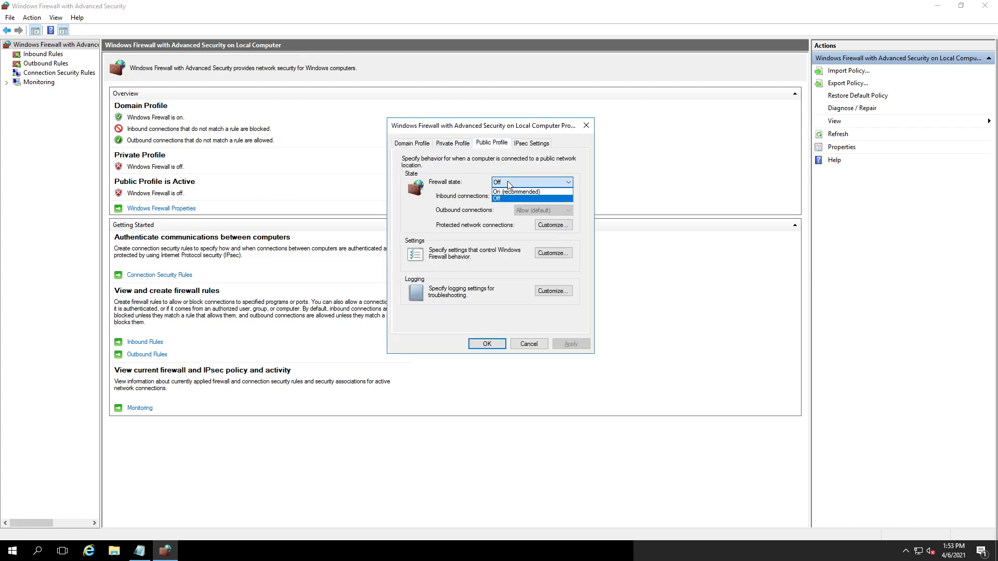
pyautogui.click(443, 145)
pyautogui.click(416, 144)
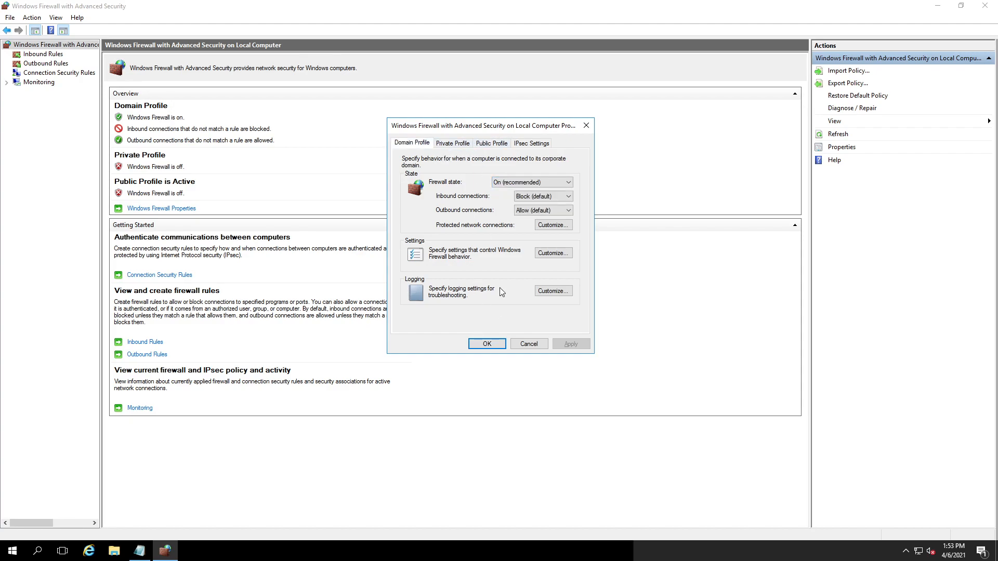
pyautogui.click(530, 344)
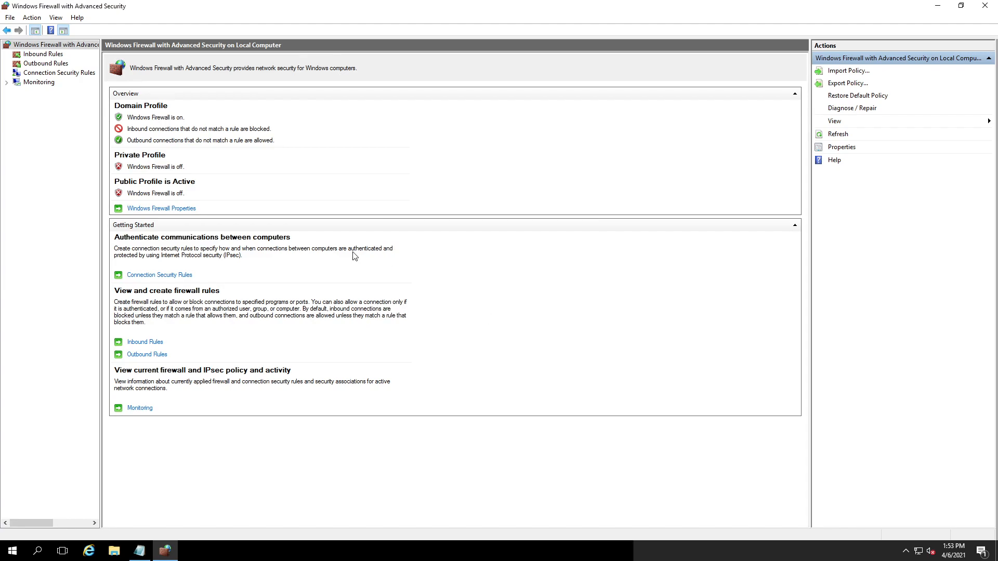